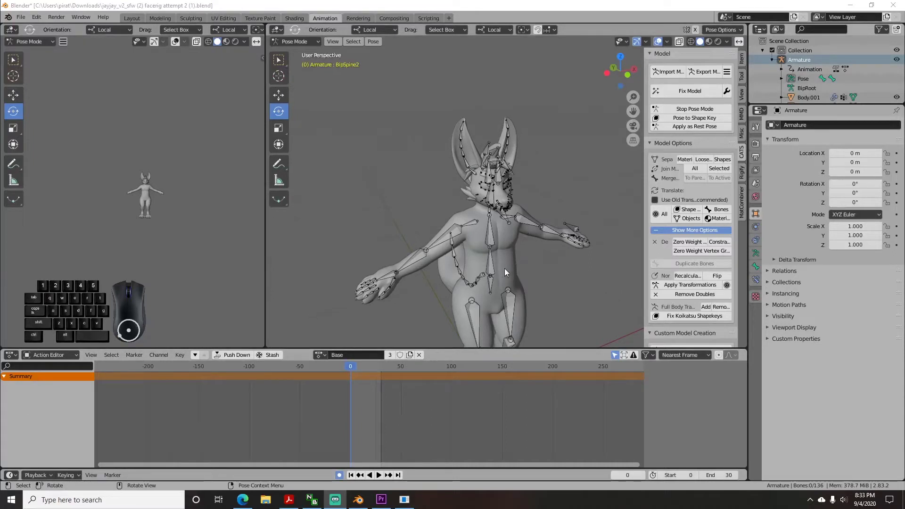
Step: Orbit the Blender view so the avatar is seen from the front
mouse_move(492, 270)
middle_mouse_down()
mouse_move(518, 250)
mouse_move(494, 251)
mouse_move(447, 277)
mouse_move(553, 282)
mouse_move(529, 302)
mouse_move(490, 256)
mouse_move(466, 275)
mouse_move(484, 283)
middle_mouse_up()
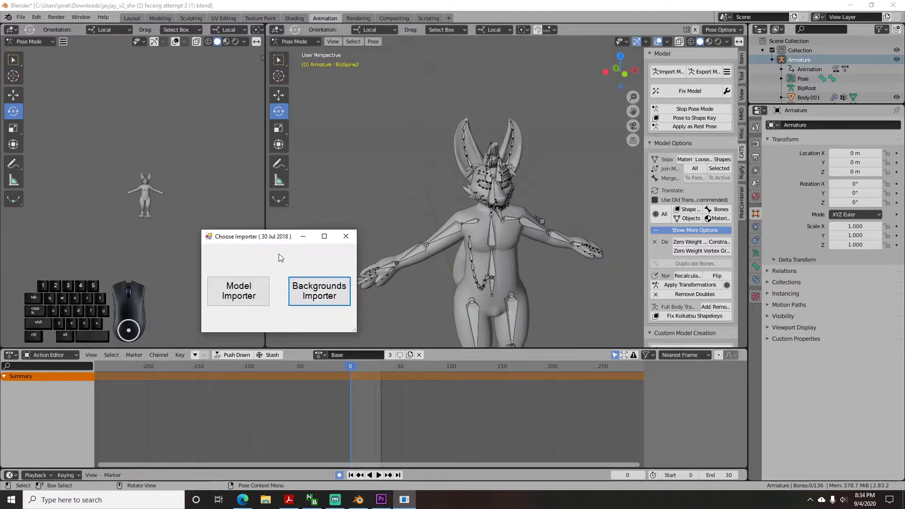
Step: Start a model import and pick the Downloads 'facerig test' folder as the data folder
left_click(345, 266)
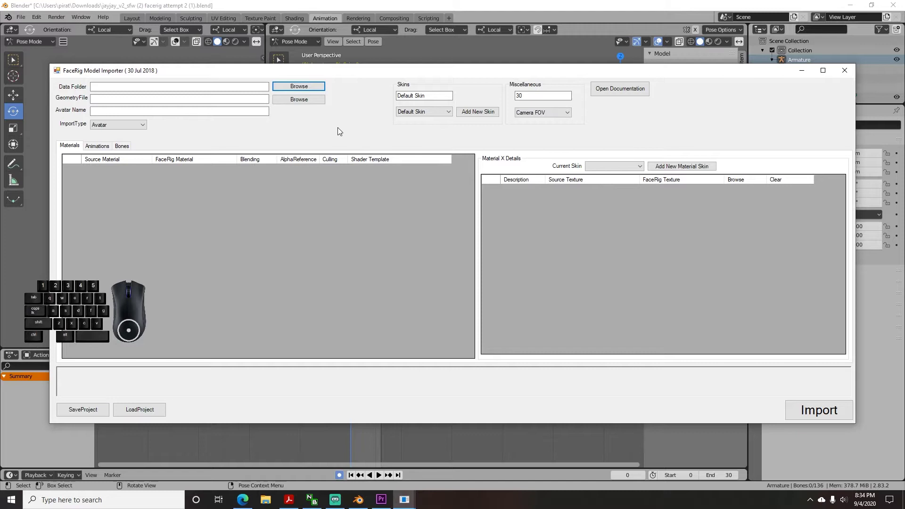
left_click(319, 86)
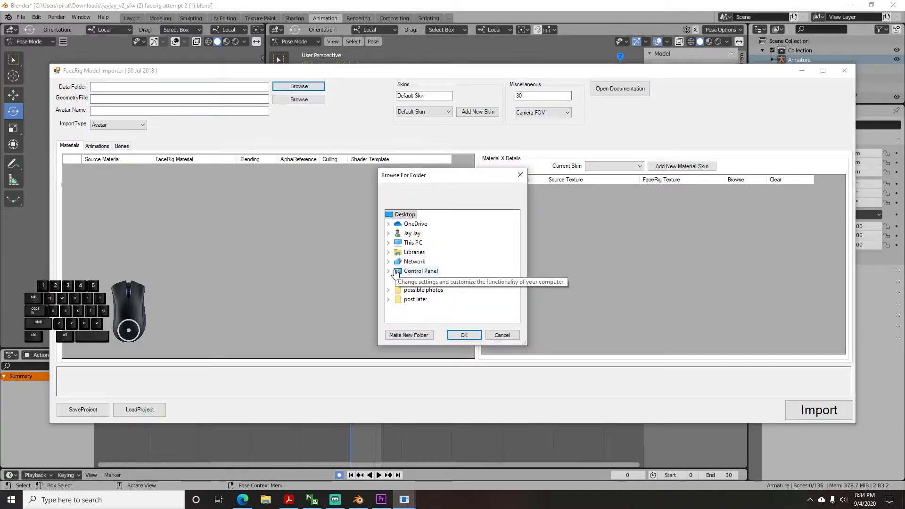
left_click(397, 261)
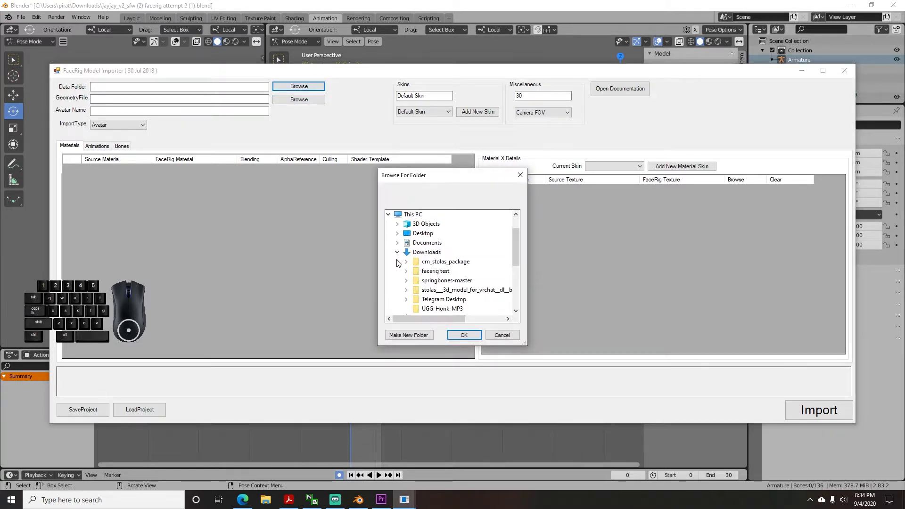
left_click(434, 280)
left_click(464, 335)
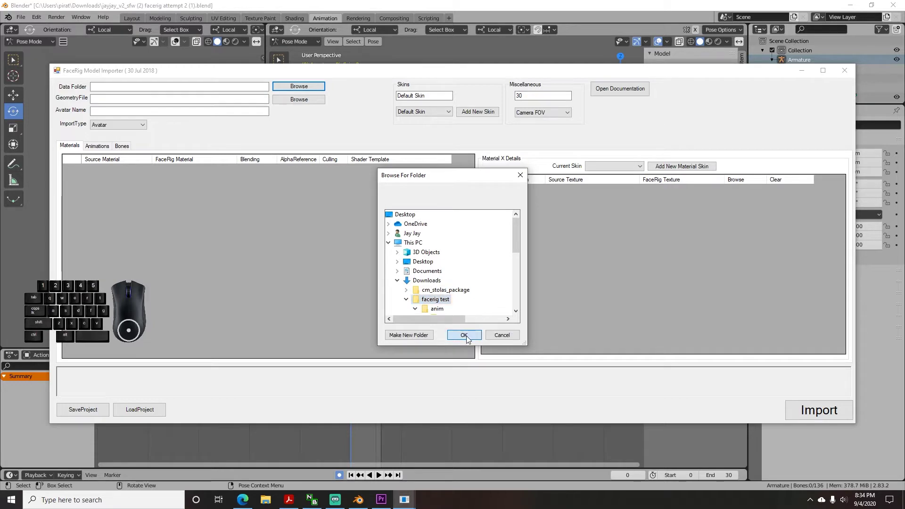
Step: Rename the Downloads folder 'facerig test' to 'facerigtest' in File Explorer
key("super+e")
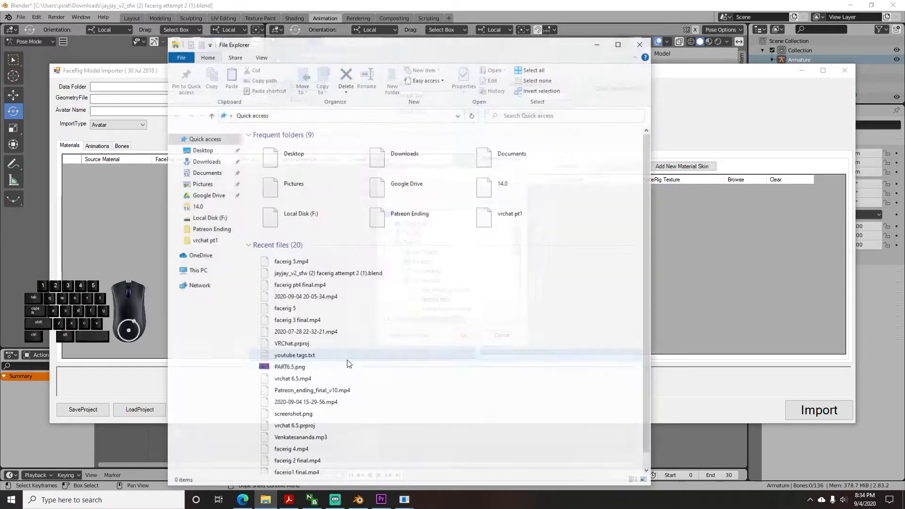
left_click(213, 163)
left_click(274, 170)
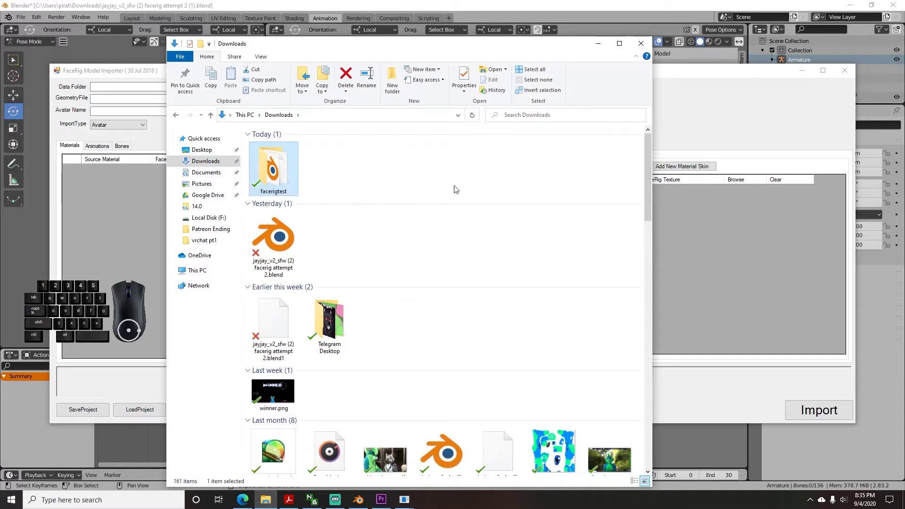
left_click(640, 47)
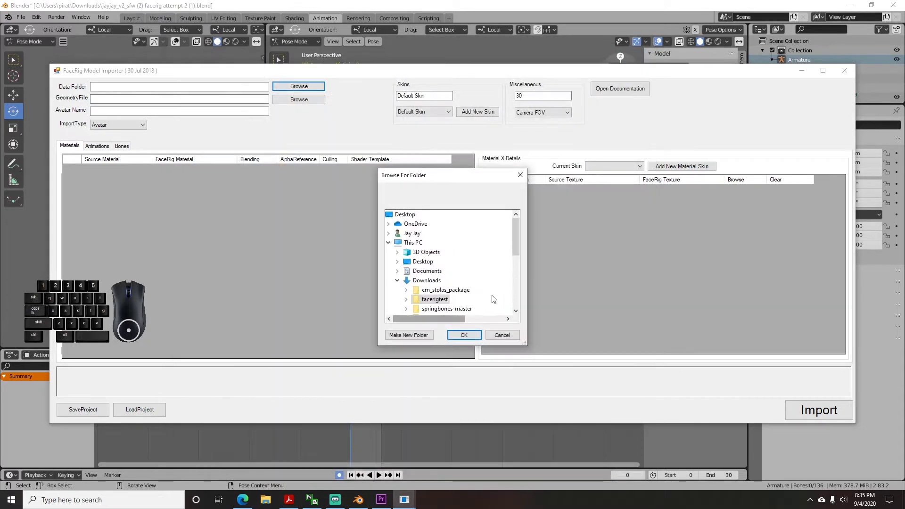
Step: Confirm facerigtest as the data folder and dismiss the camera, bone-count and bone-limit messages
left_click(464, 335)
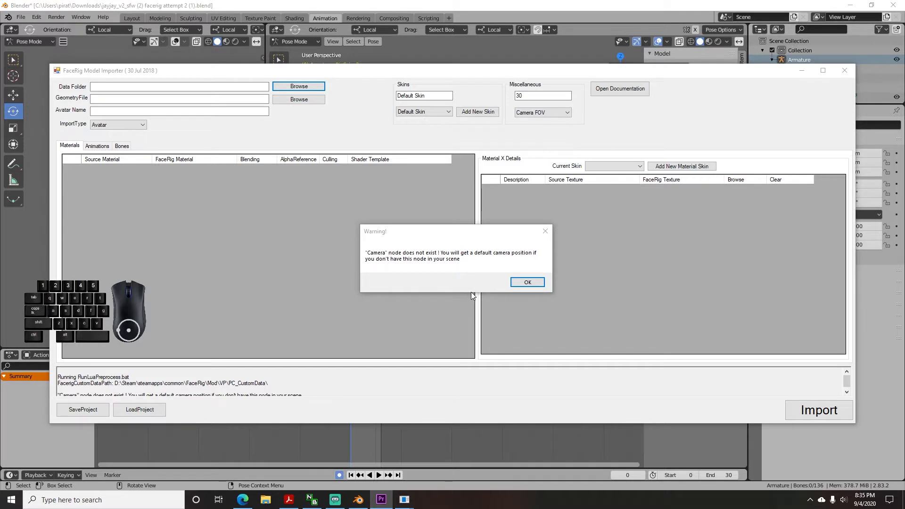
left_click(527, 282)
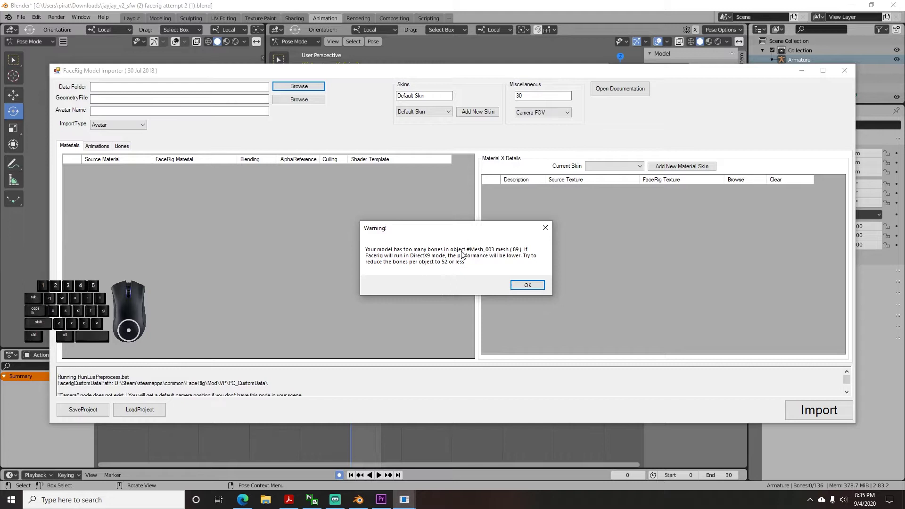
left_click(527, 284)
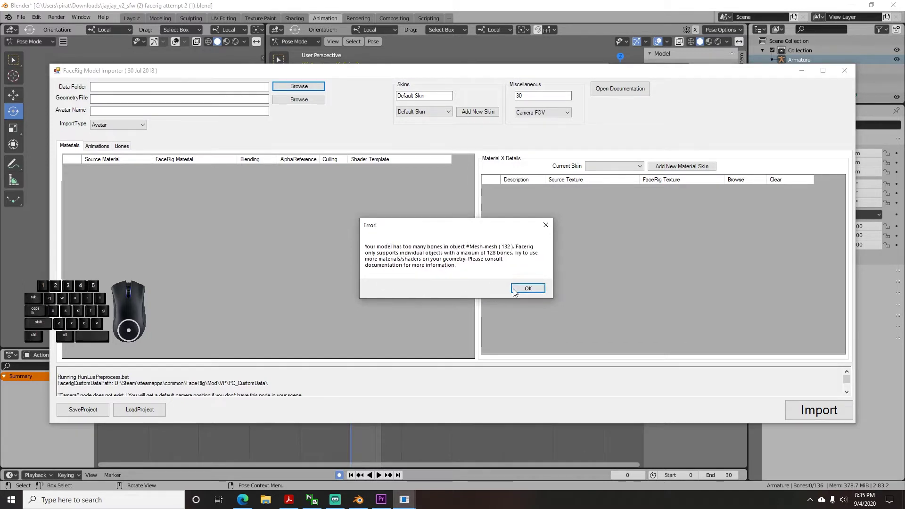
left_click(522, 288)
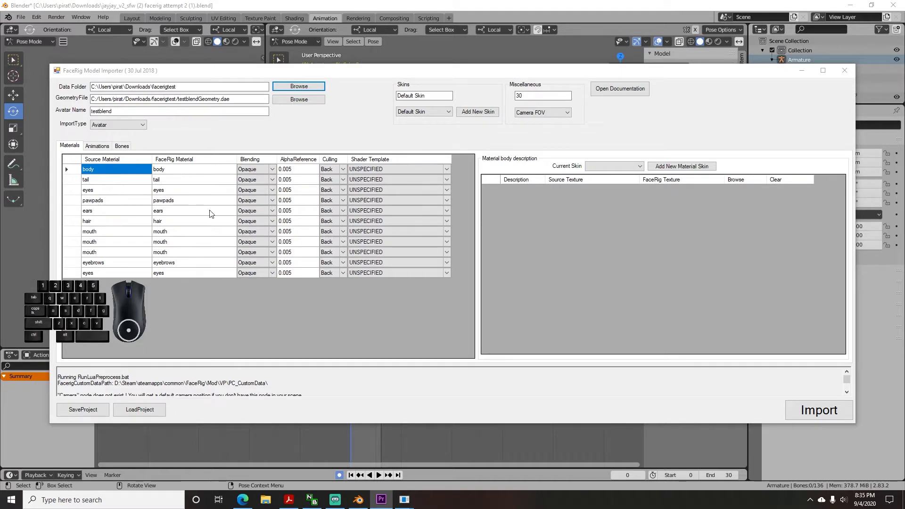
Step: Set the body, tail and eyes materials' shader template to Metal And Cloth
left_click(213, 242)
left_click(215, 190)
left_click(203, 172)
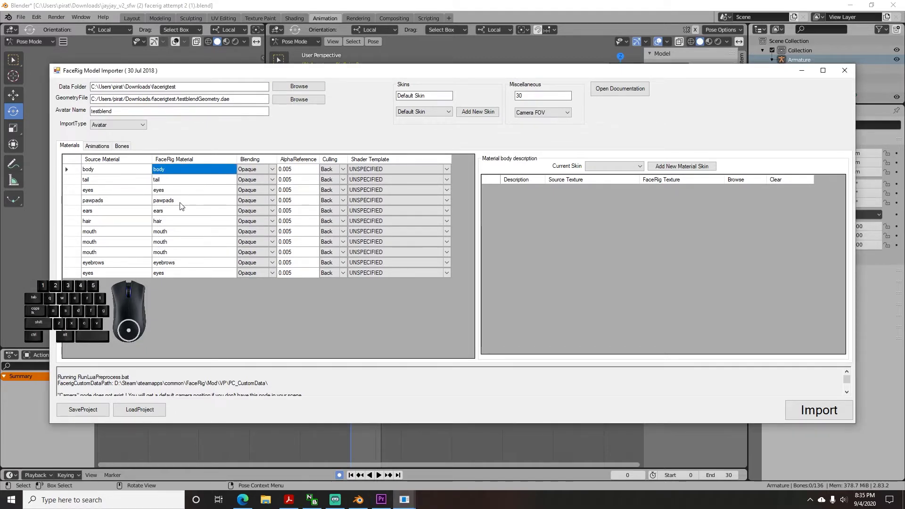
left_click(446, 170)
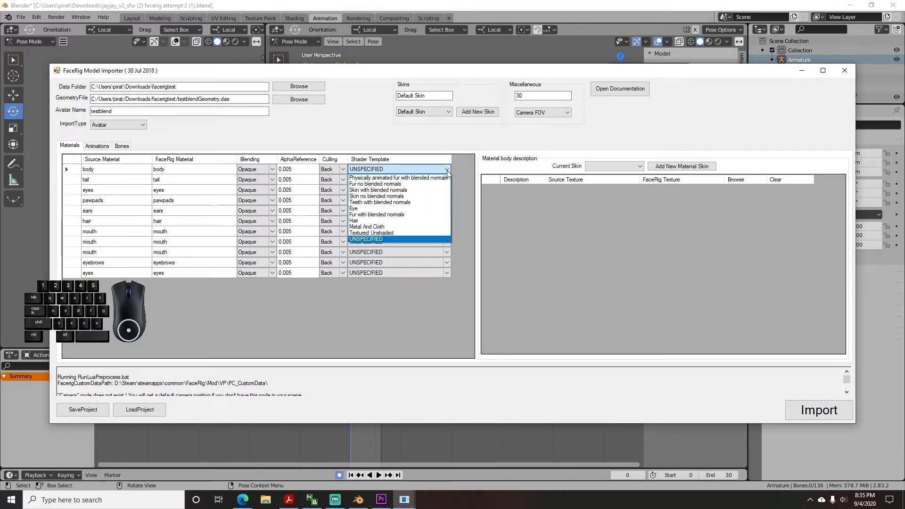
left_click(408, 228)
left_click(446, 179)
left_click(408, 237)
left_click(446, 190)
left_click(417, 248)
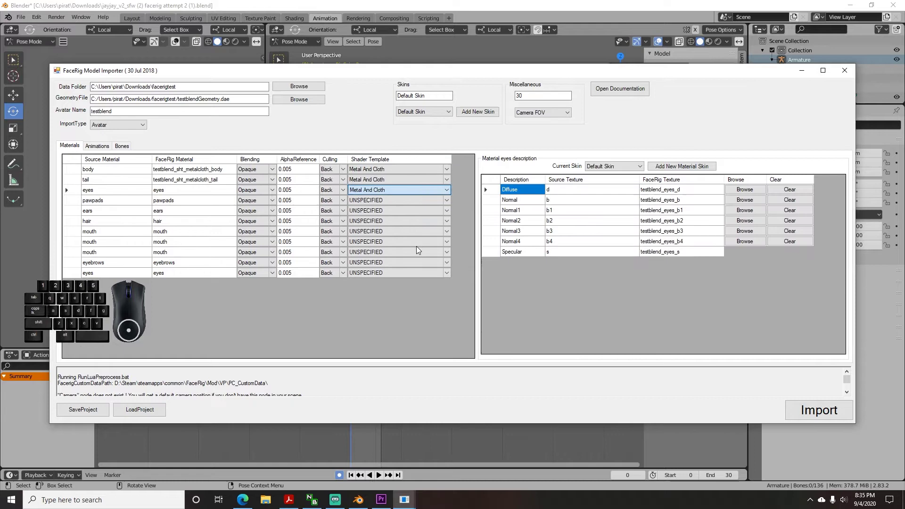
Step: Set pawpads, ears, hair, mouth, eyebrows and remaining eyes materials to Metal And Cloth
left_click(446, 200)
left_click(386, 258)
left_click(446, 210)
left_click(386, 268)
left_click(447, 221)
left_click(386, 278)
left_click(447, 231)
left_click(386, 288)
left_click(446, 242)
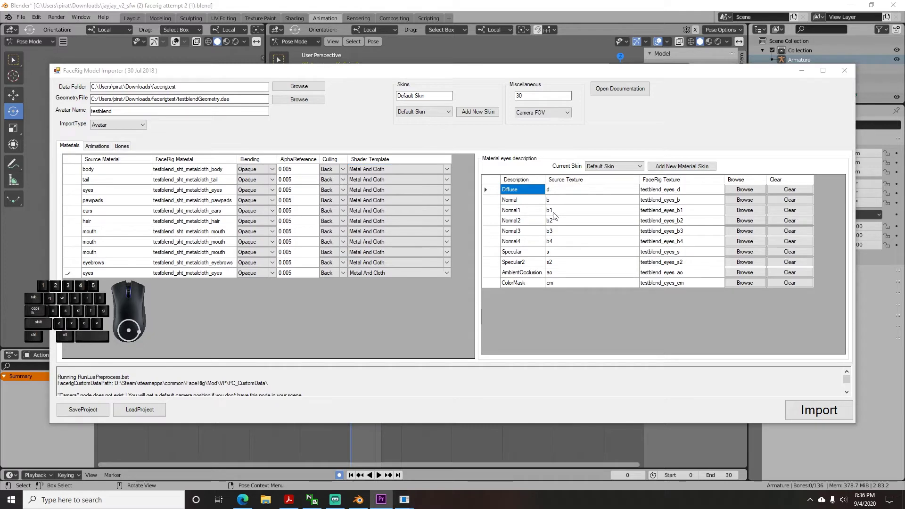
Step: Assign jayjay_body_d.png from facerigtest as the eyes material's diffuse texture
left_click(744, 189)
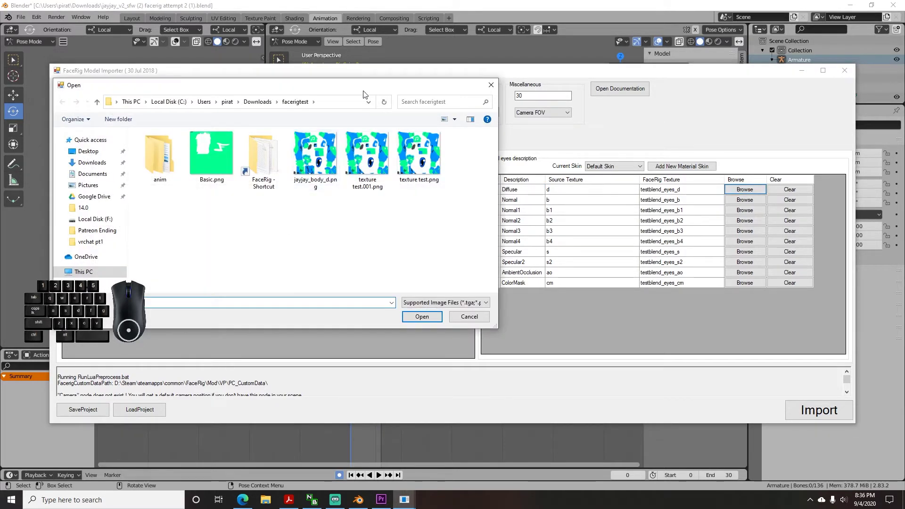
left_click(315, 183)
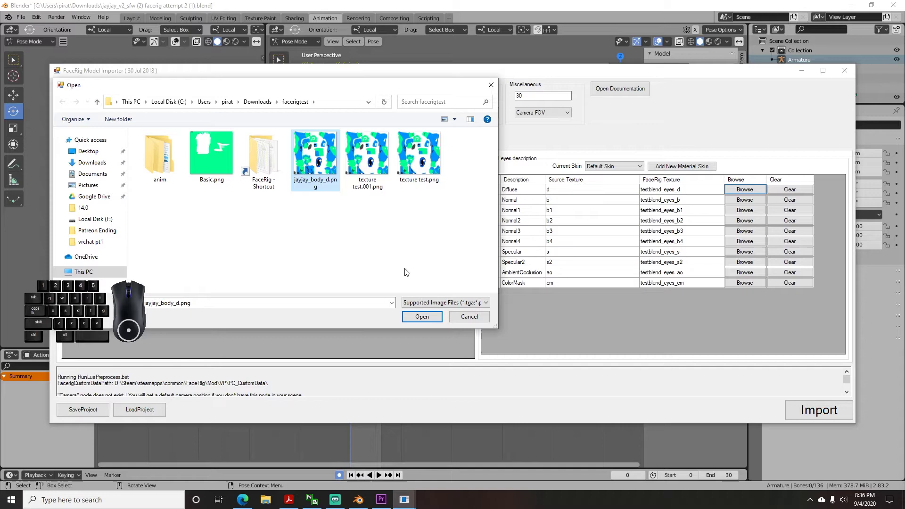
left_click(428, 320)
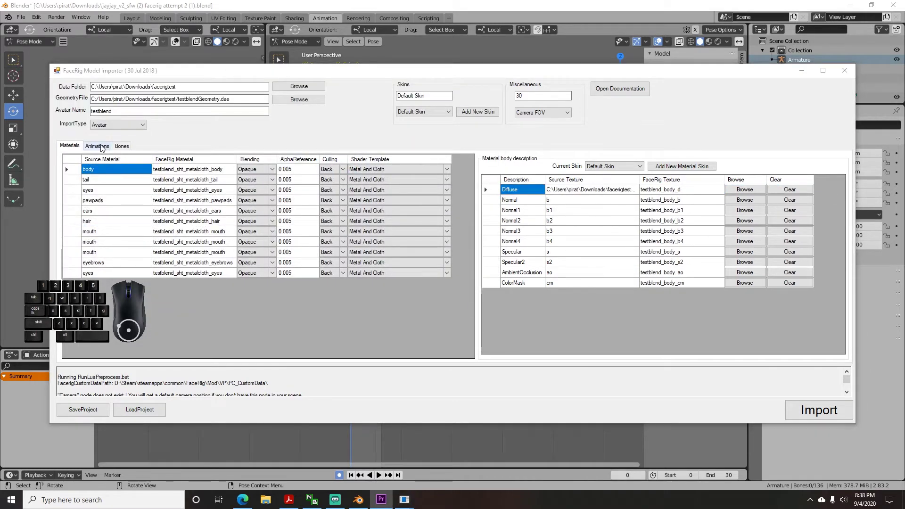
Step: Look through the testblend avatar's Animations list before importing
left_click(99, 146)
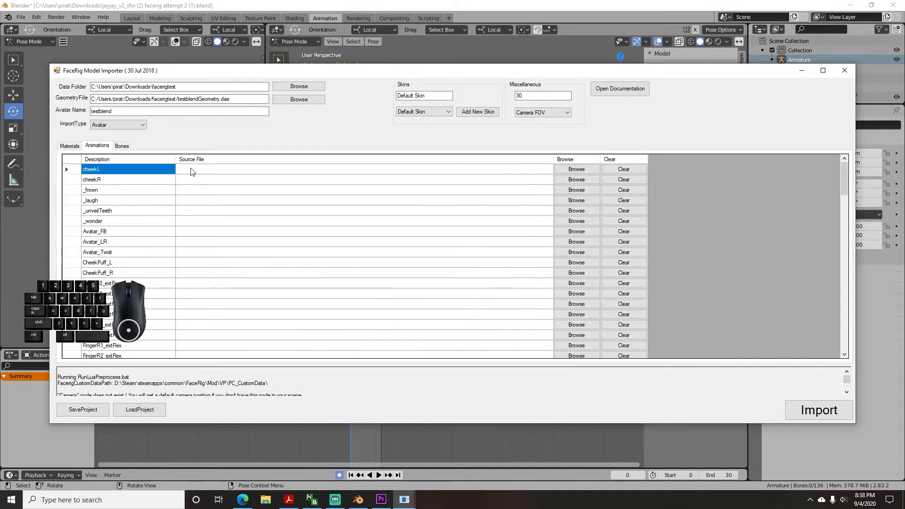
scroll(302, 209, "down", 10)
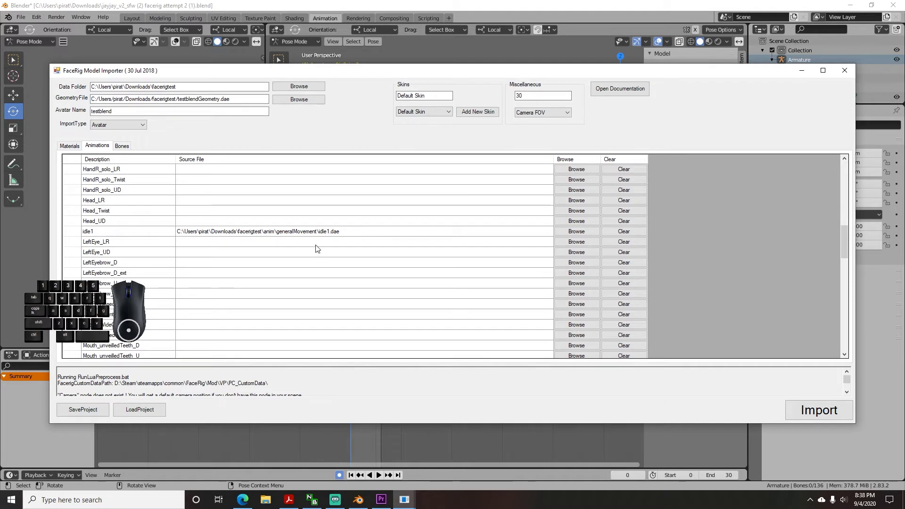
scroll(317, 249, "up", 7)
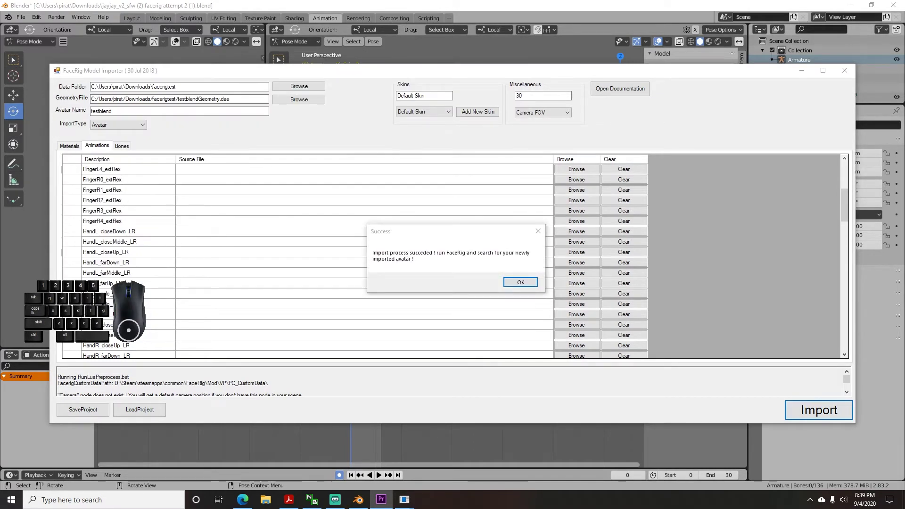
Step: Dismiss the import success message and load testblend from Workshop and Custom Avatars
left_click(527, 282)
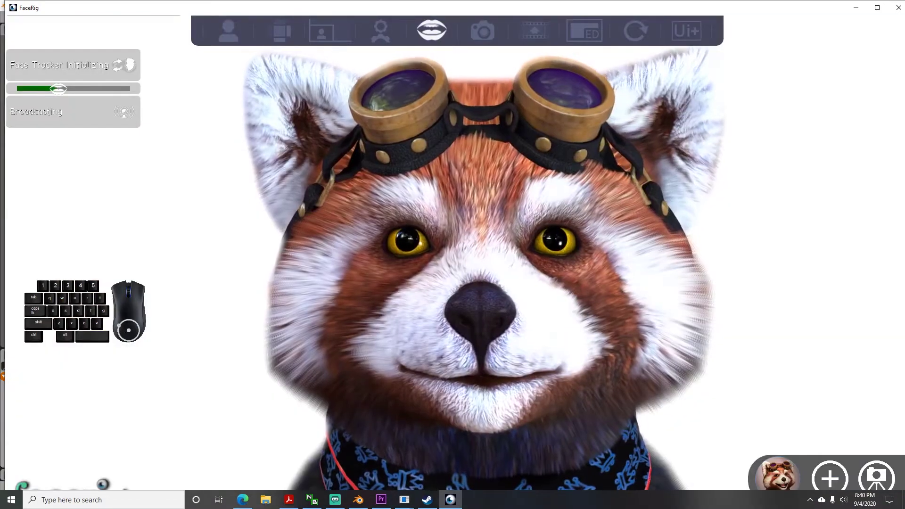
left_click(239, 43)
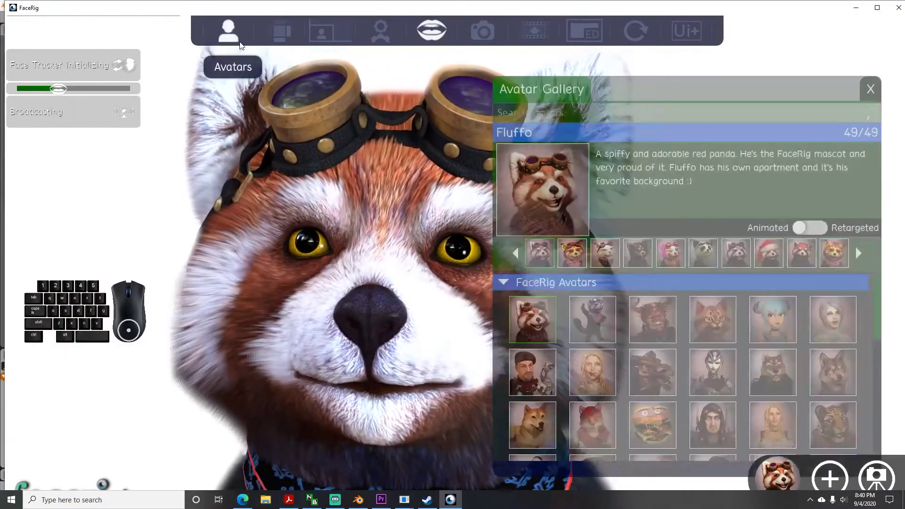
scroll(836, 245, "down", 3)
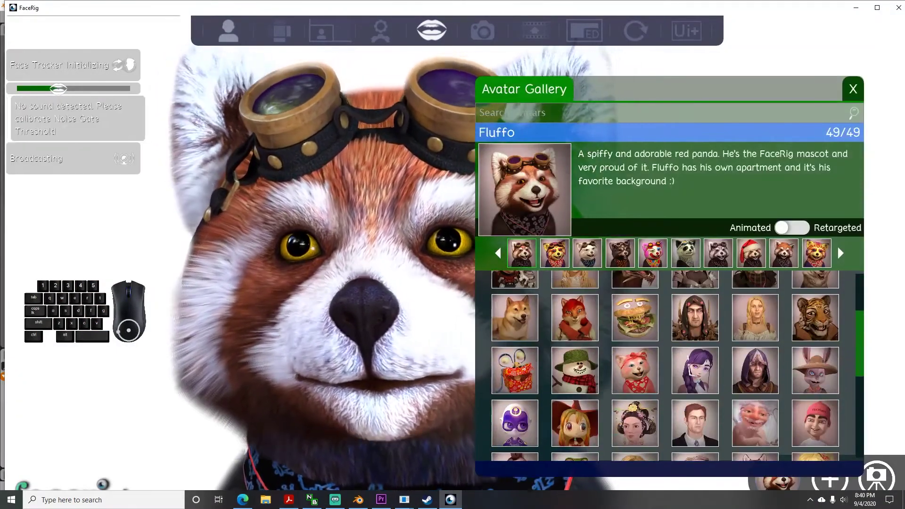
scroll(648, 320, "down", 1)
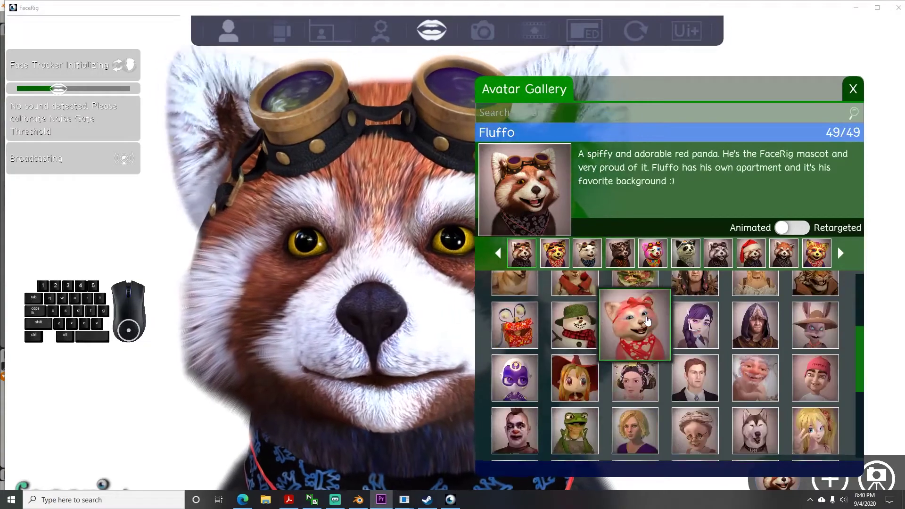
scroll(648, 321, "down", 5)
left_click(578, 419)
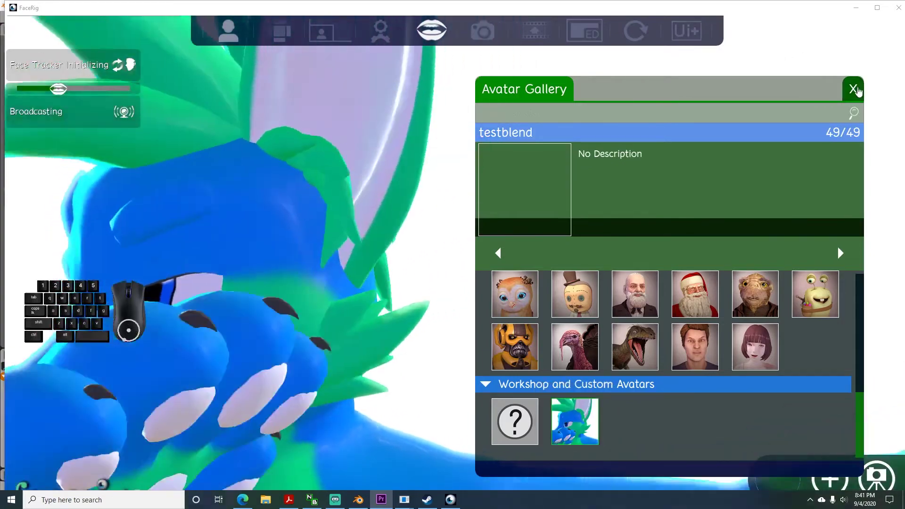
left_click(854, 89)
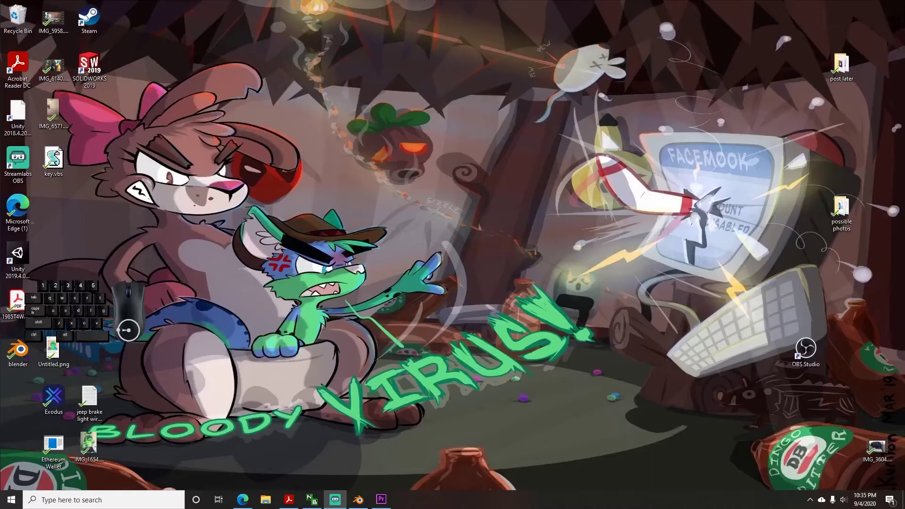
Step: Close FaceRig and browse to its cached avatartestblend folder under dx11_target_dx11 objects
left_click(381, 499)
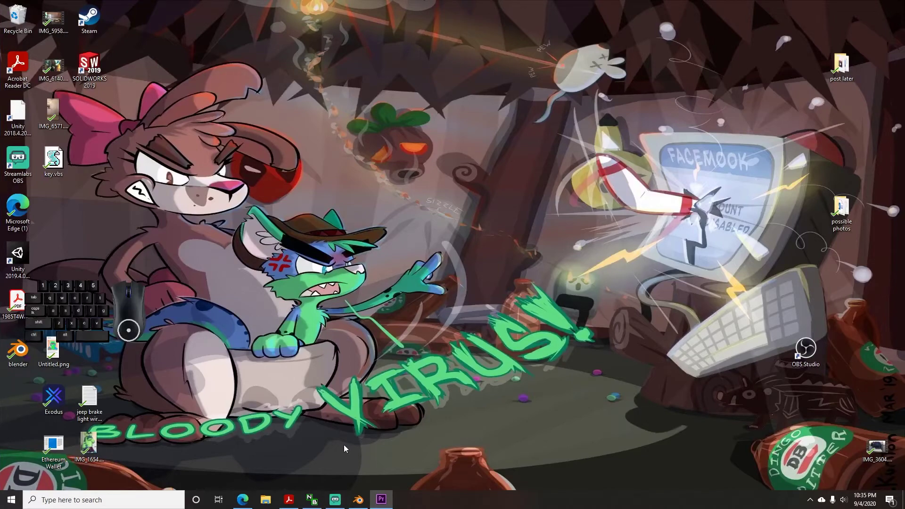
left_click(358, 499)
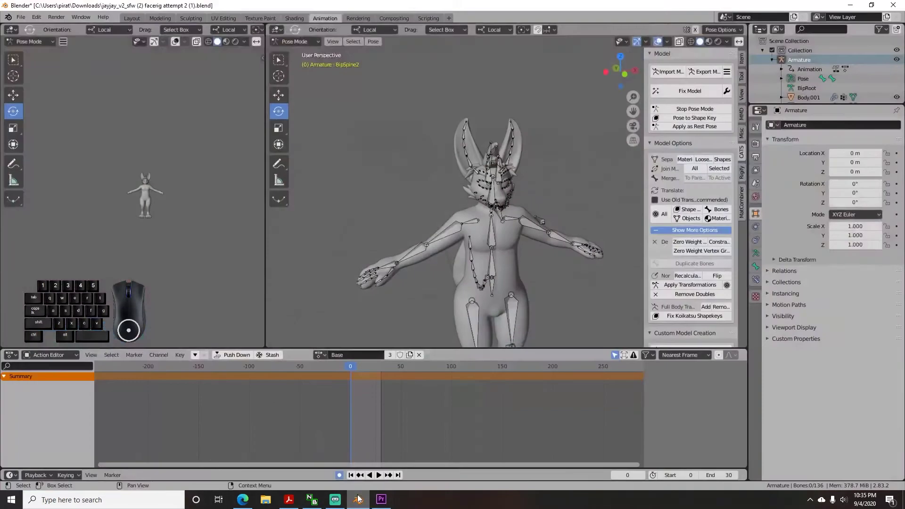
left_click(267, 499)
left_click(205, 206)
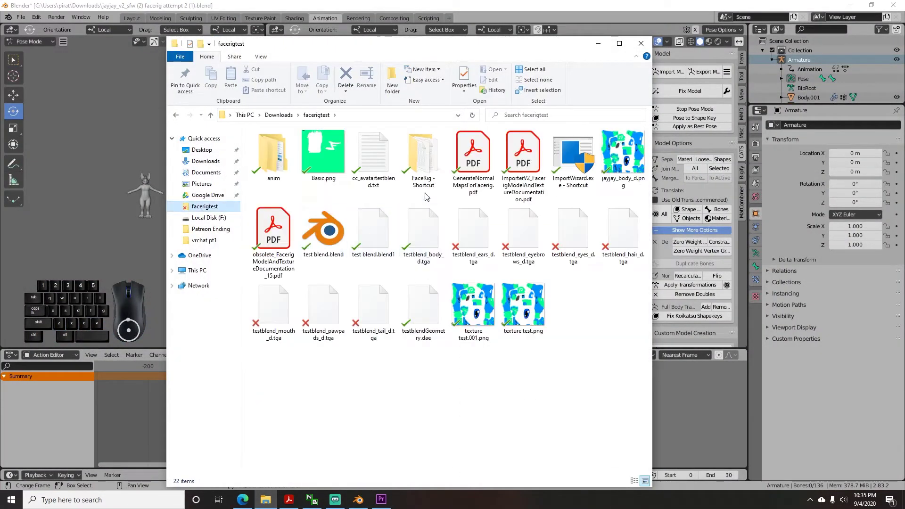
double_click(370, 254)
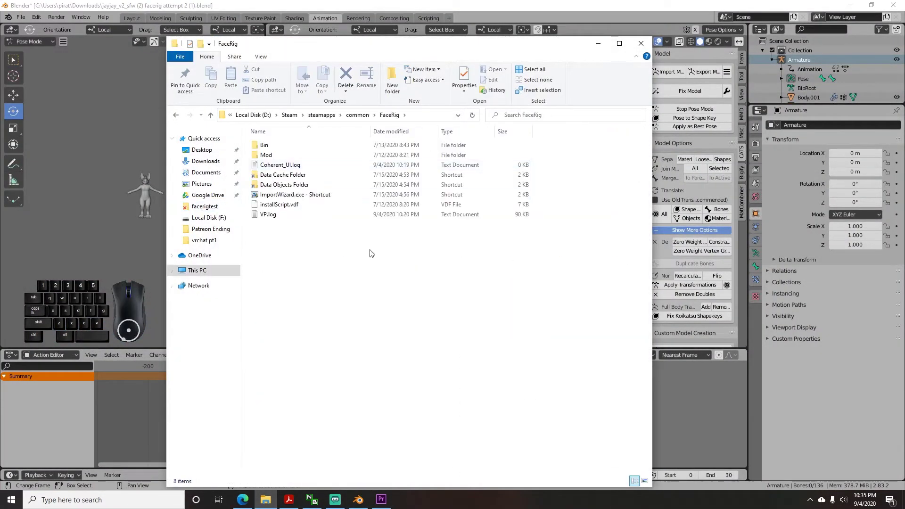
double_click(298, 174)
double_click(301, 148)
double_click(300, 148)
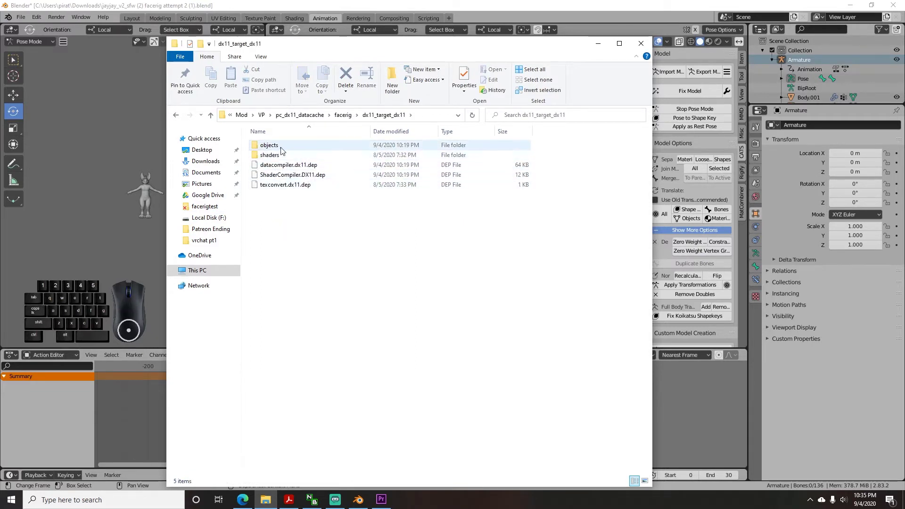
double_click(273, 146)
left_click(283, 156)
Step: Check FaceRig's PC_CustomData Objects folder, then return to the facerigtest folder
key("alt+Left")
key("alt+Left")
key("alt+Left")
key("alt+Left")
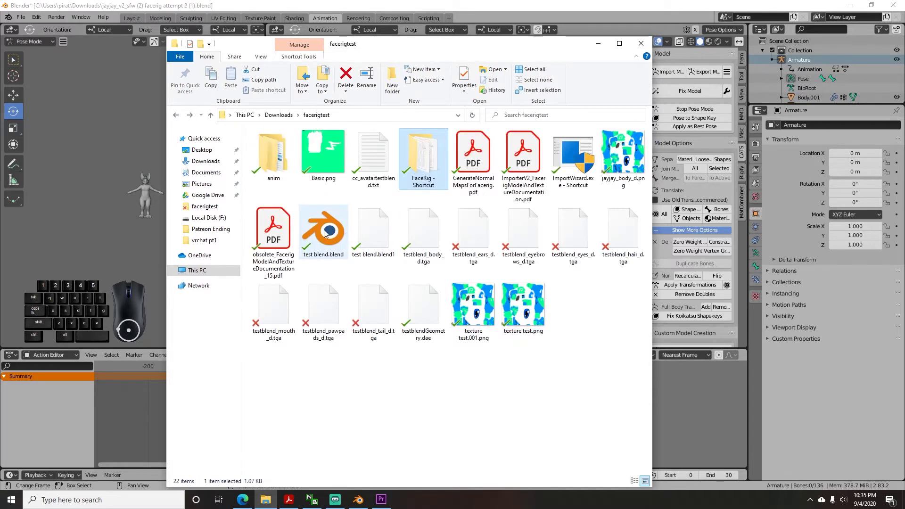
key("alt+Right")
key("Up")
key("Up")
key("Up")
key("Return")
left_click(292, 157)
key("alt+Left")
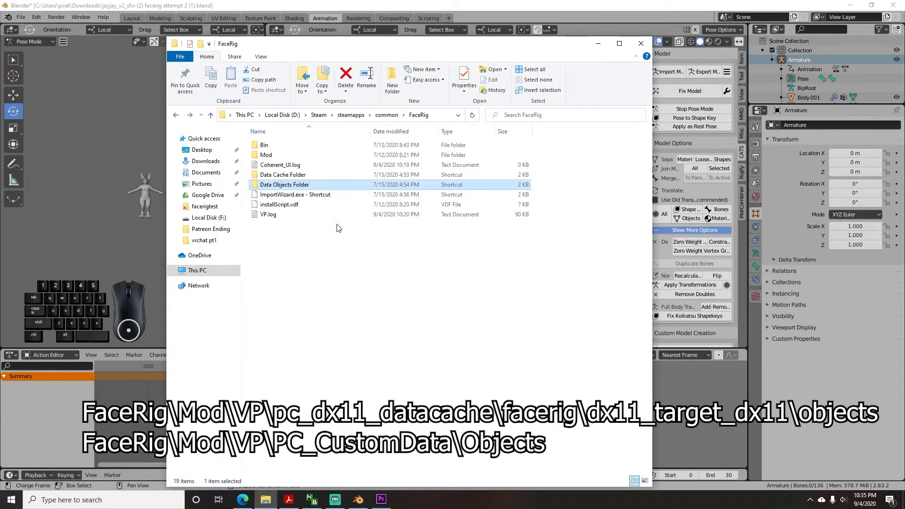
key("alt+Left")
key("alt+Right")
key("alt+Right")
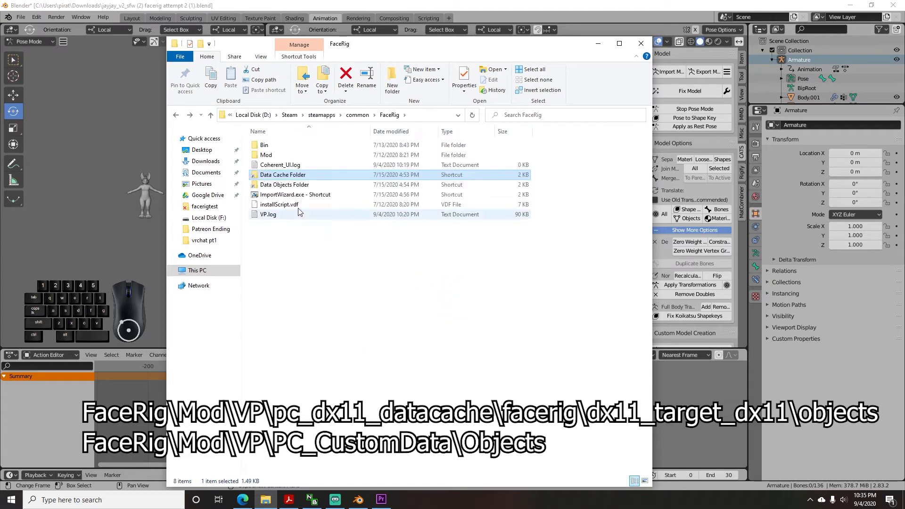
key("alt+Left")
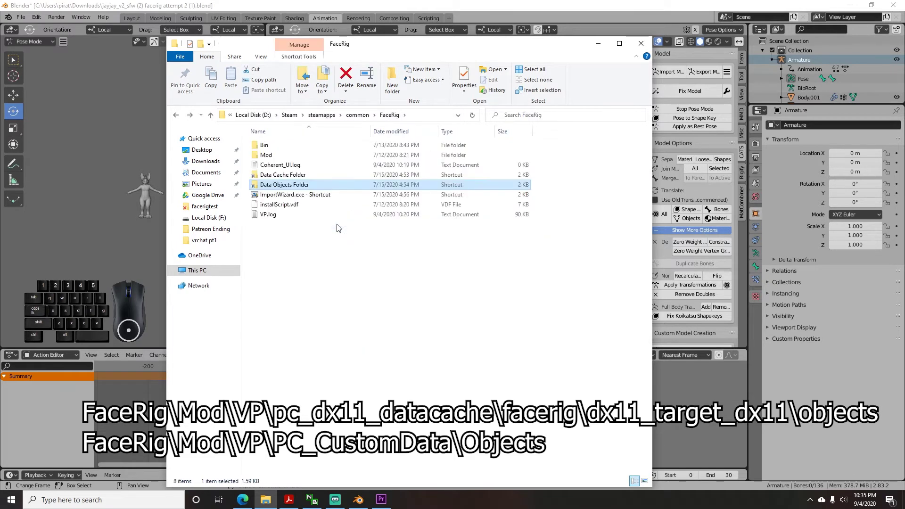
key("alt+Left")
left_click(541, 373)
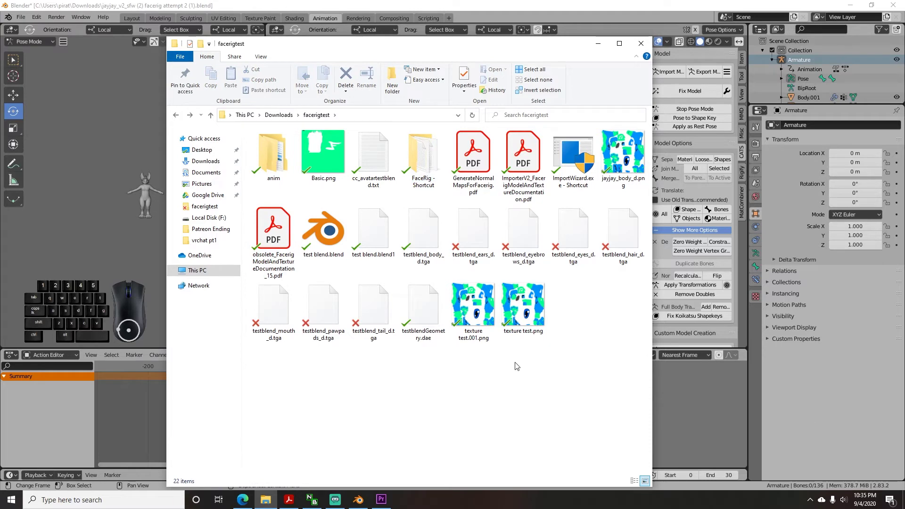
Step: Delete the broken testblend_eyebrows_d.tga texture from facerigtest
left_click_drag(391, 49, 373, 60)
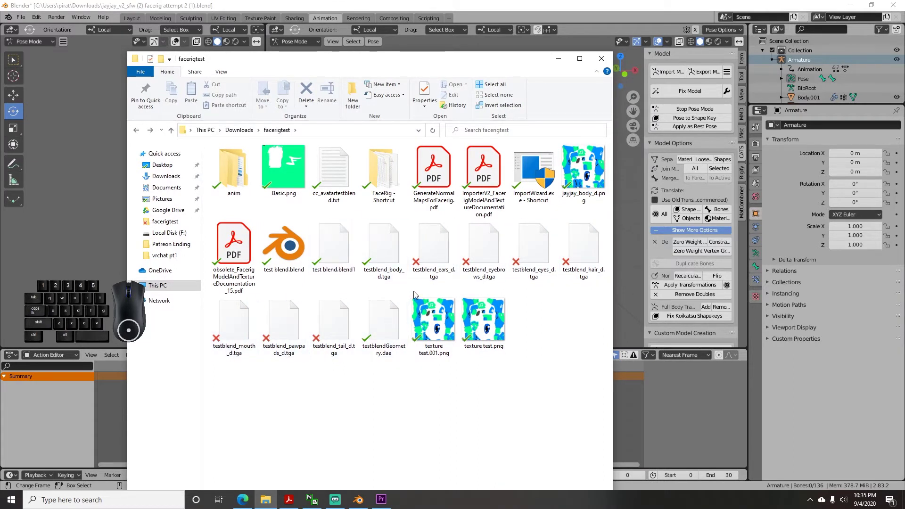
left_click(482, 258)
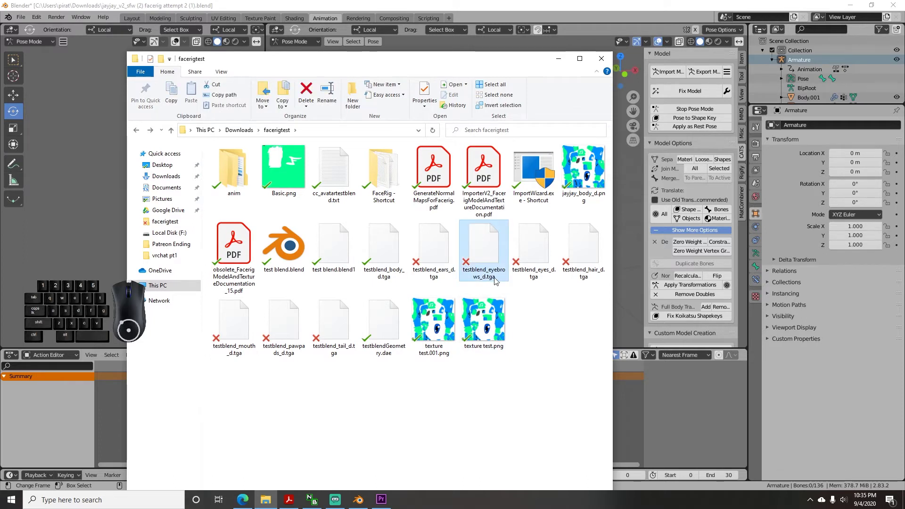
left_click(481, 280)
key("ctrl+c")
key("Escape")
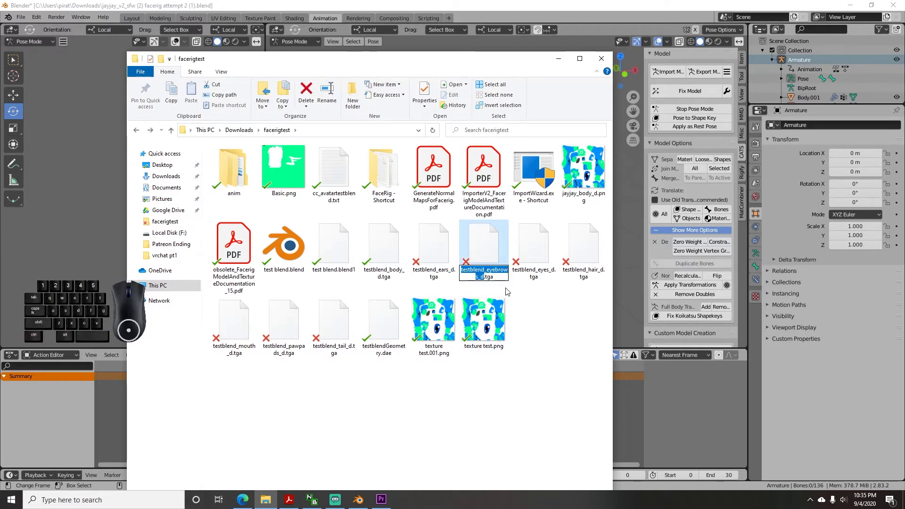
key("Delete")
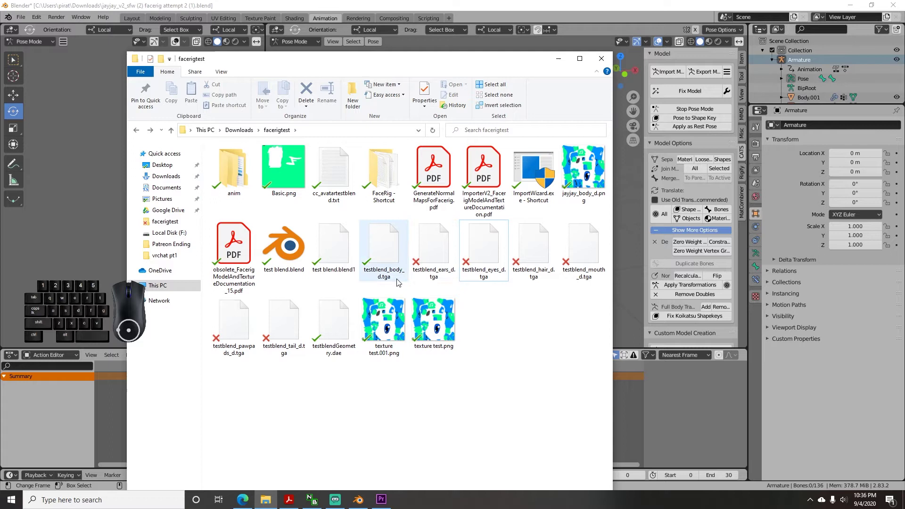
Step: Duplicate testblend_ears_d.tga and name the copy testblend_eyebrows_d.tga
left_click(446, 282)
left_click_drag(443, 289, 518, 330, "ctrl")
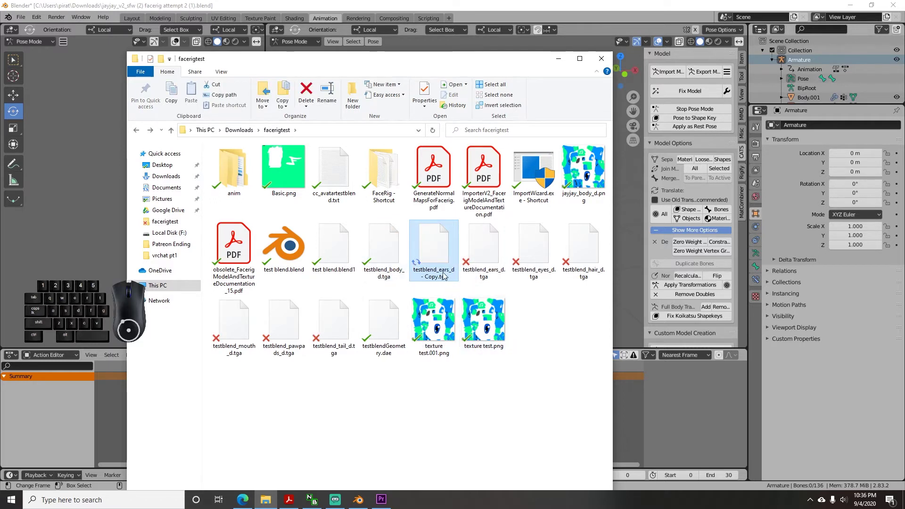
key("F2")
key("ctrl+v")
key("Return")
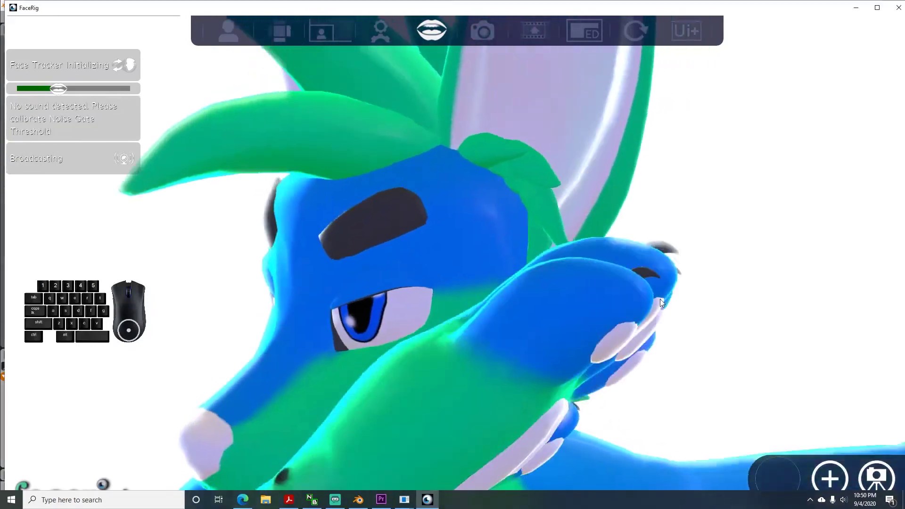
key("alt")
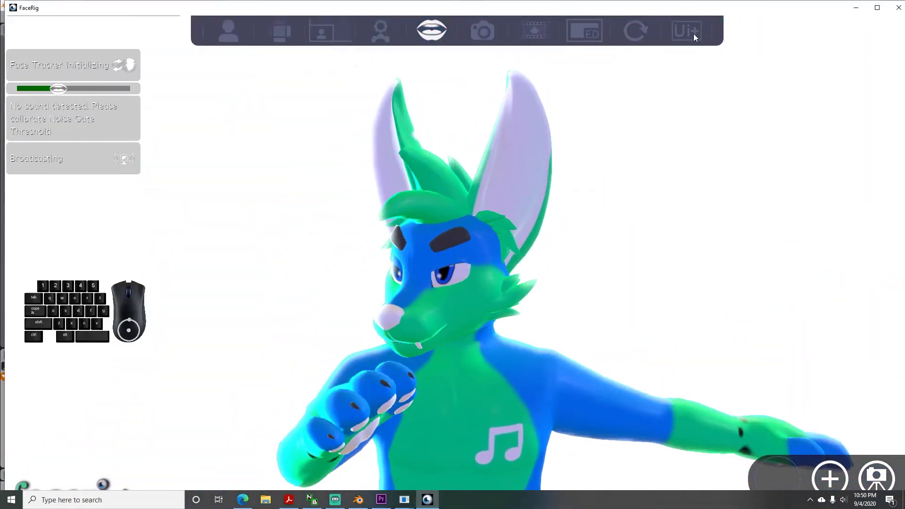
left_click(688, 33)
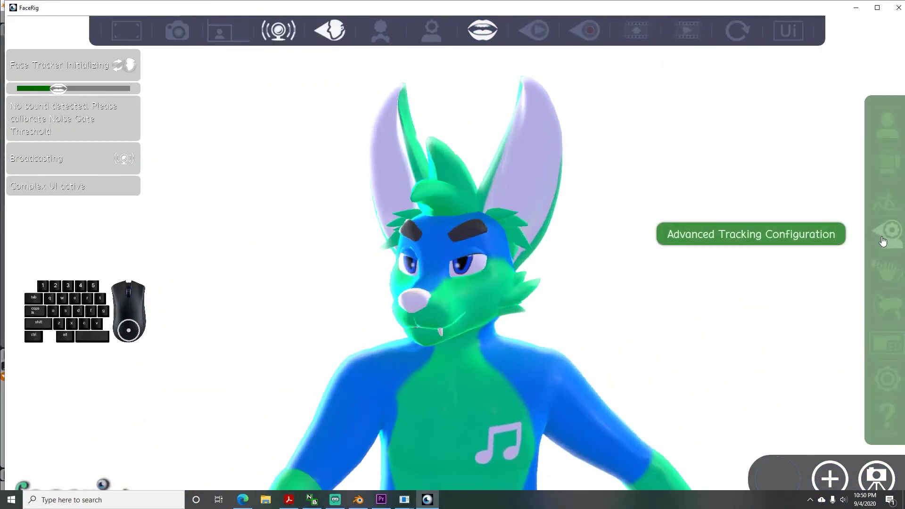
left_click(888, 233)
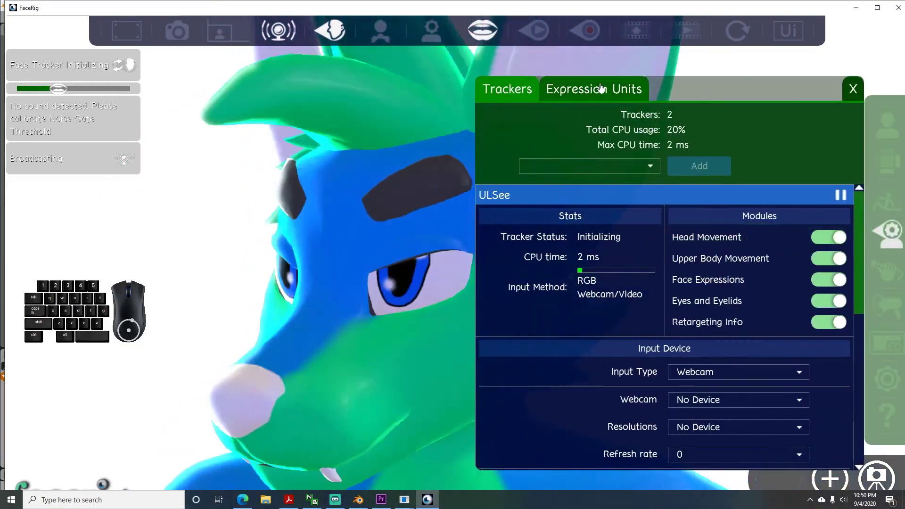
left_click(607, 92)
left_click(553, 115)
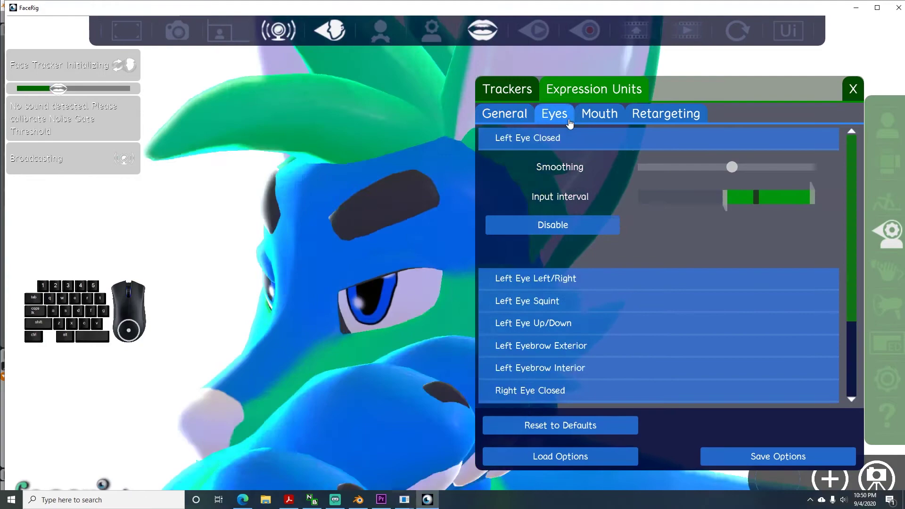
left_click(599, 114)
left_click(651, 117)
left_click(555, 115)
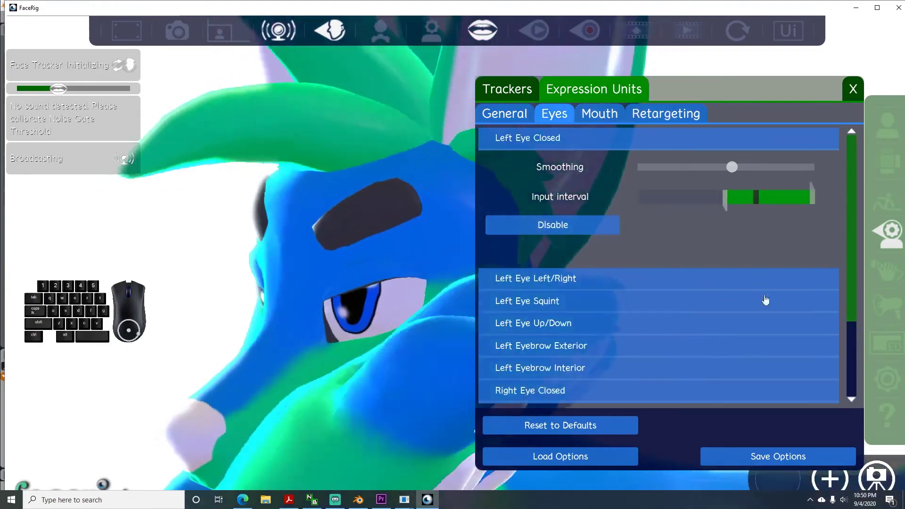
scroll(766, 299, "down", 1)
scroll(766, 299, "down", 2)
left_click(529, 283)
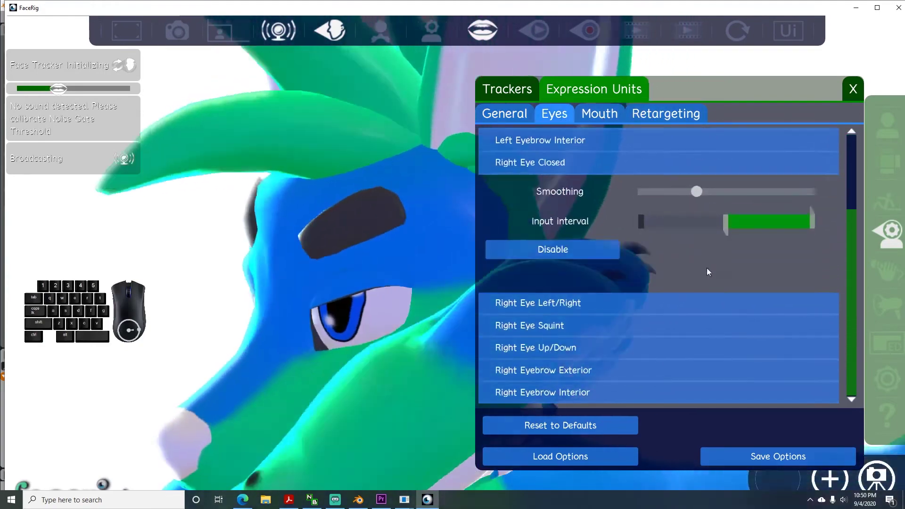
scroll(648, 257, "up", 3)
left_click(507, 114)
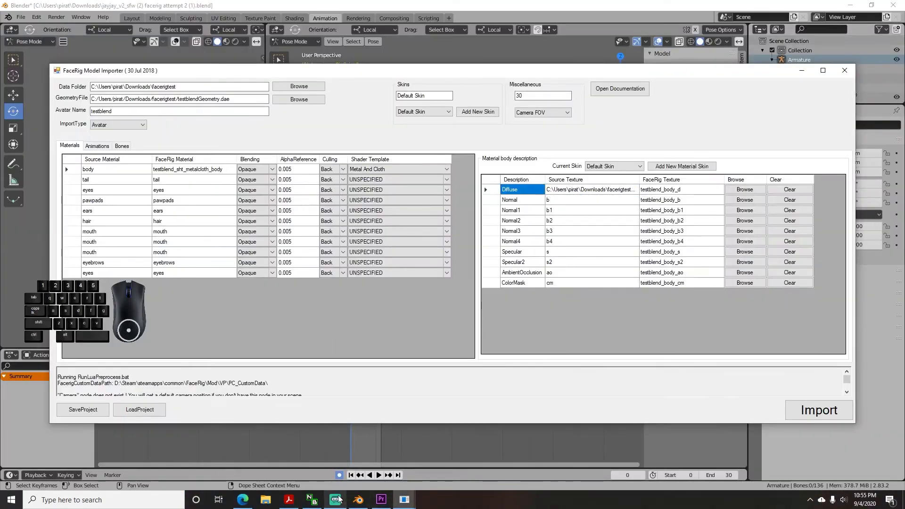
Step: Add the existing FaceRig capture source to the Main scene in Streamlabs OBS
left_click(336, 499)
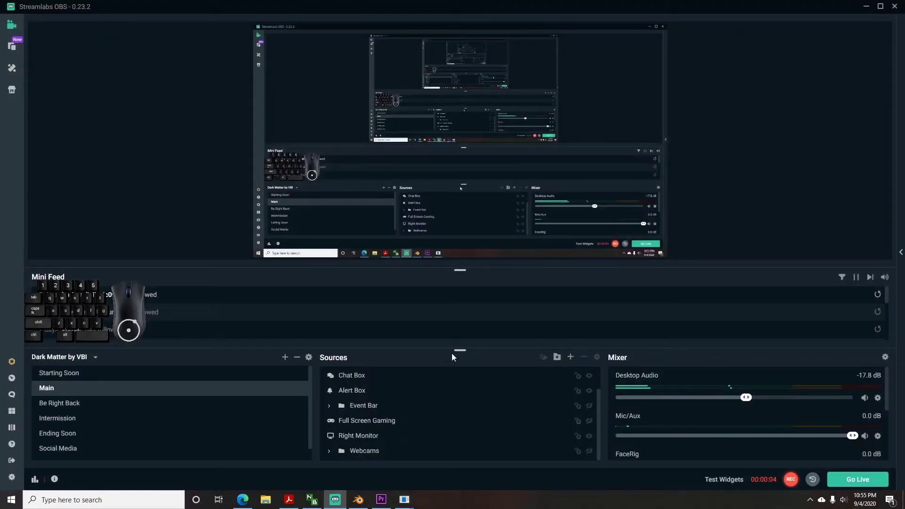
left_click(571, 358)
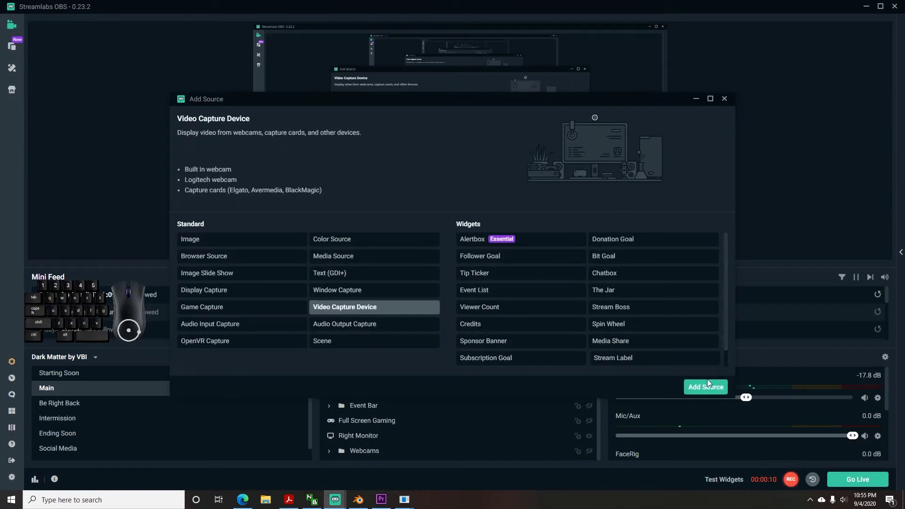
left_click(707, 386)
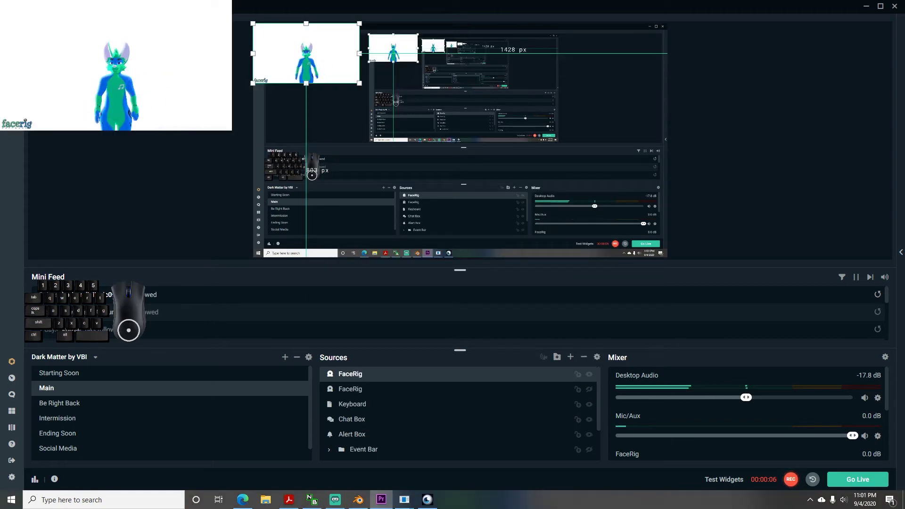
Step: Switch FaceRig to the Photo Studio White background and tint its backdrop magenta (ff00ff)
left_click(427, 499)
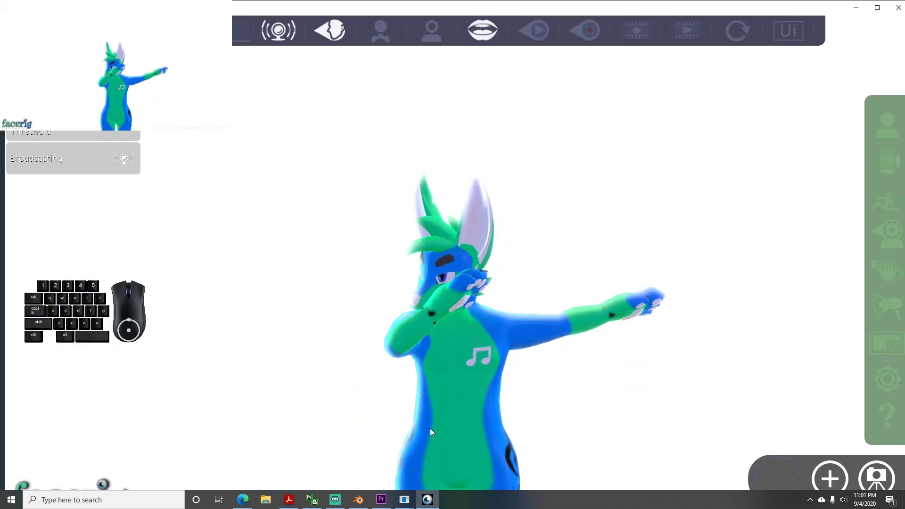
left_click(888, 162)
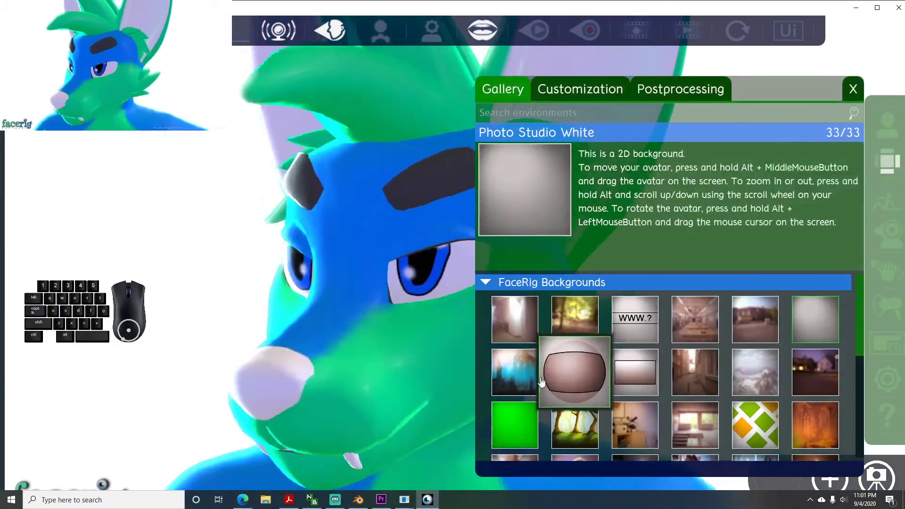
left_click(516, 416)
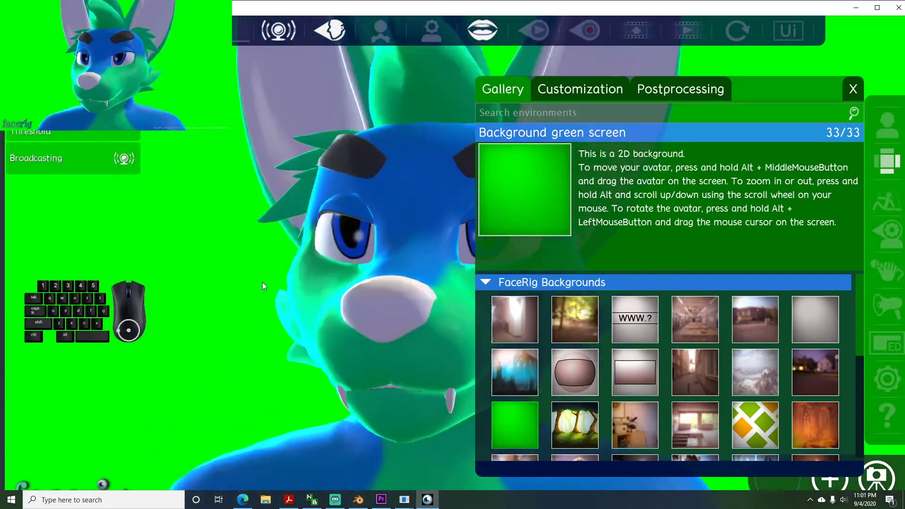
left_click(829, 320)
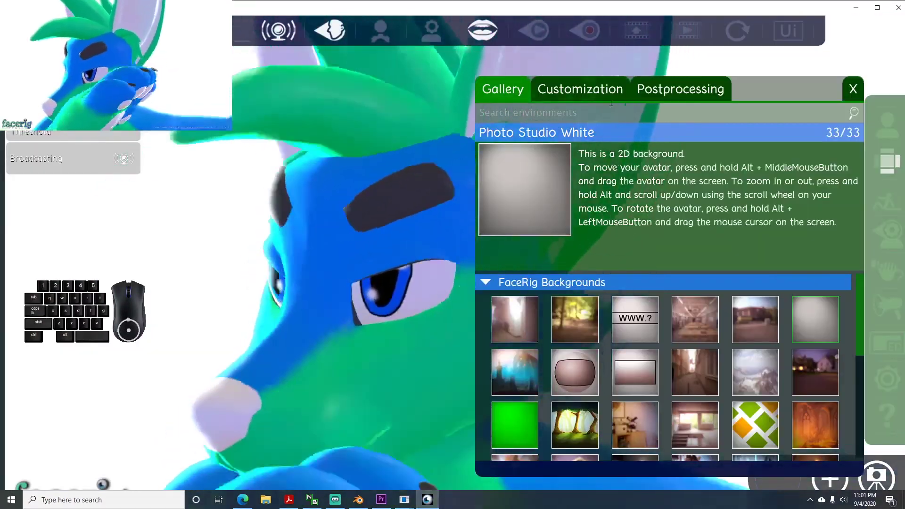
left_click(611, 95)
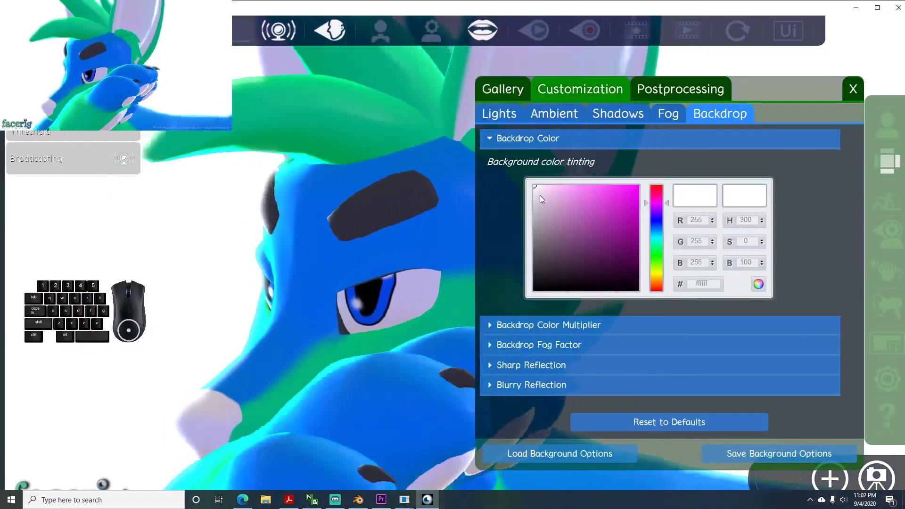
left_click_drag(540, 196, 657, 176)
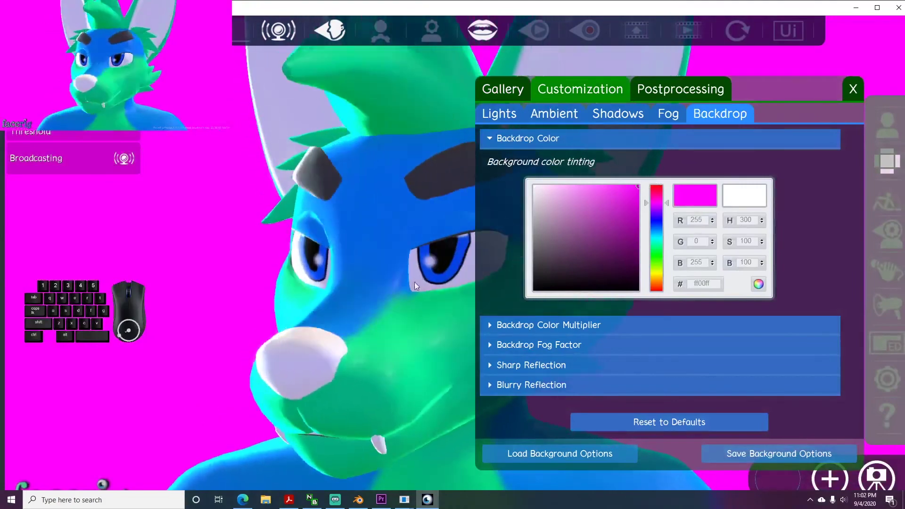
Step: Add a Chroma Key filter to the FaceRig source in Streamlabs OBS
left_click(339, 497)
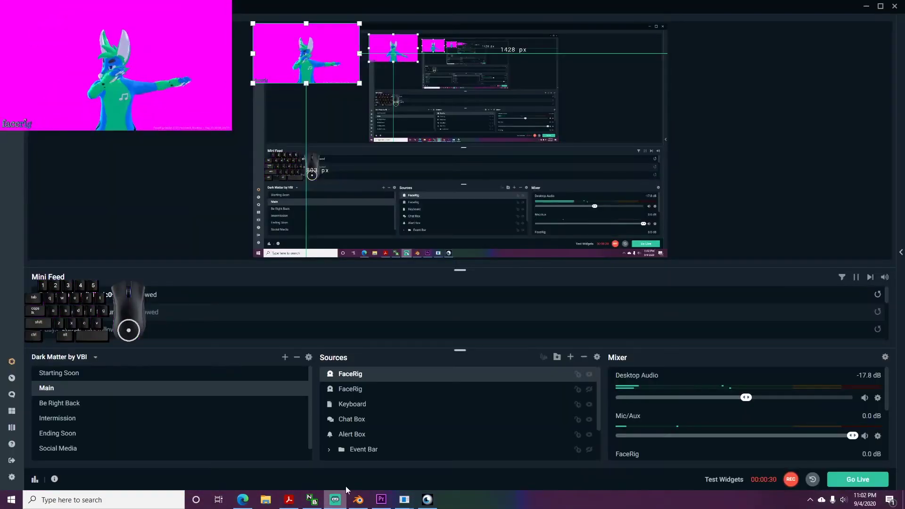
right_click(355, 376)
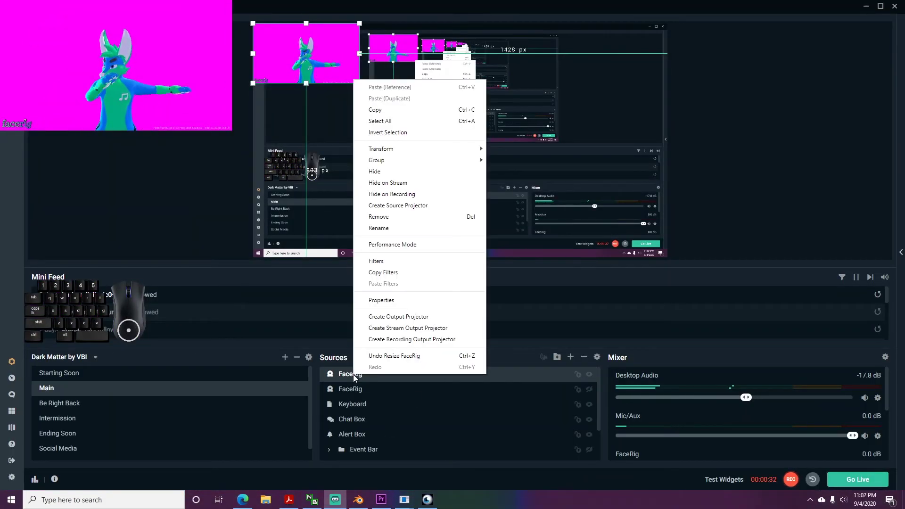
left_click(408, 268)
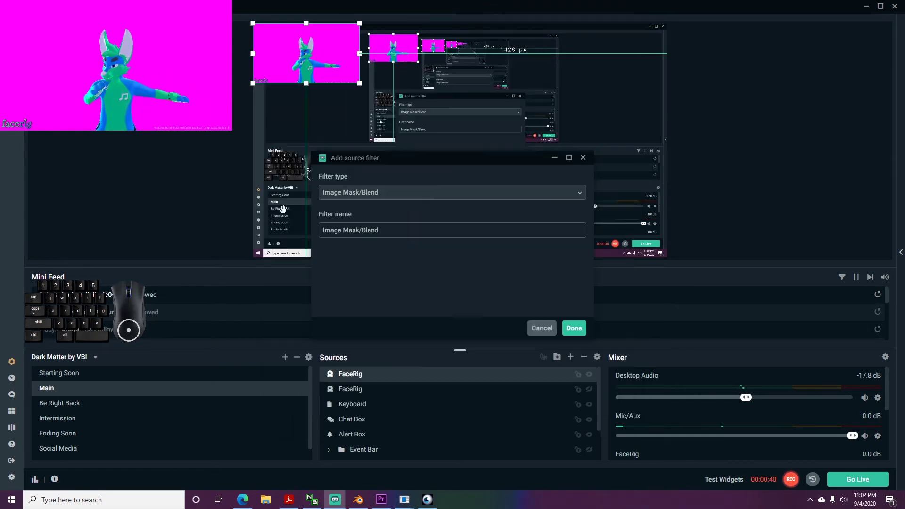
left_click(431, 193)
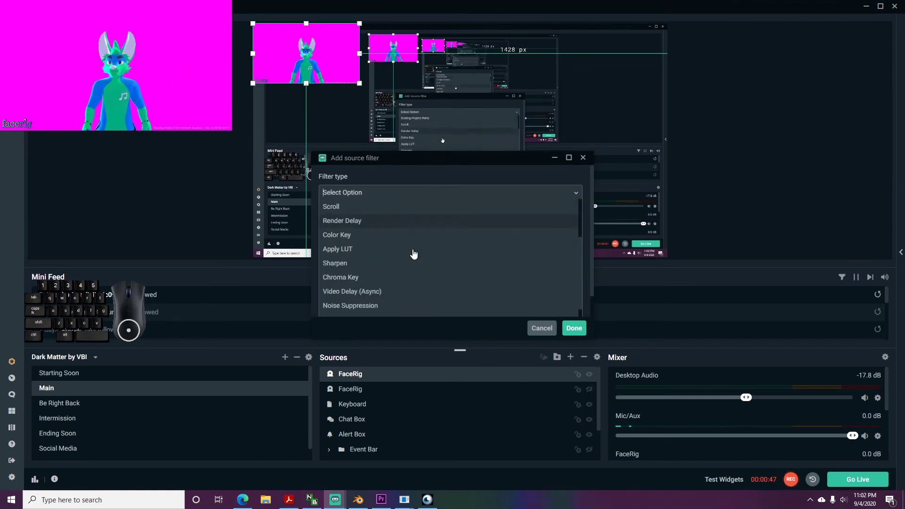
left_click(369, 256)
left_click(574, 328)
Step: Set the Chroma Key colour type to Magenta, then enlarge the avatar source in the scene
left_click(626, 204)
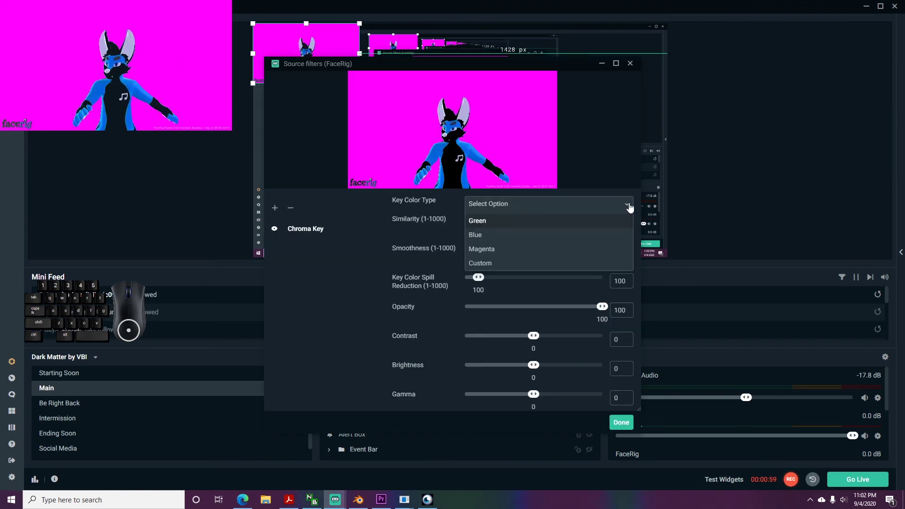
left_click(517, 255)
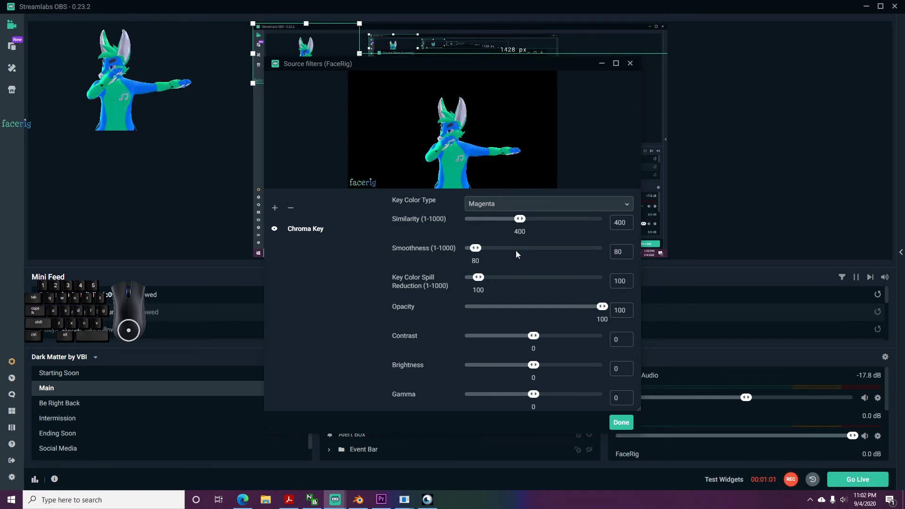
left_click(621, 422)
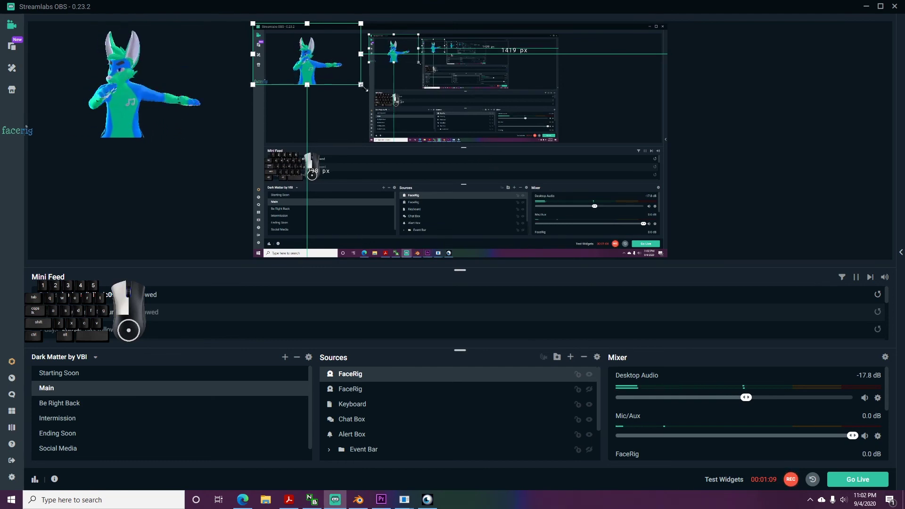
left_click_drag(467, 151, 573, 204)
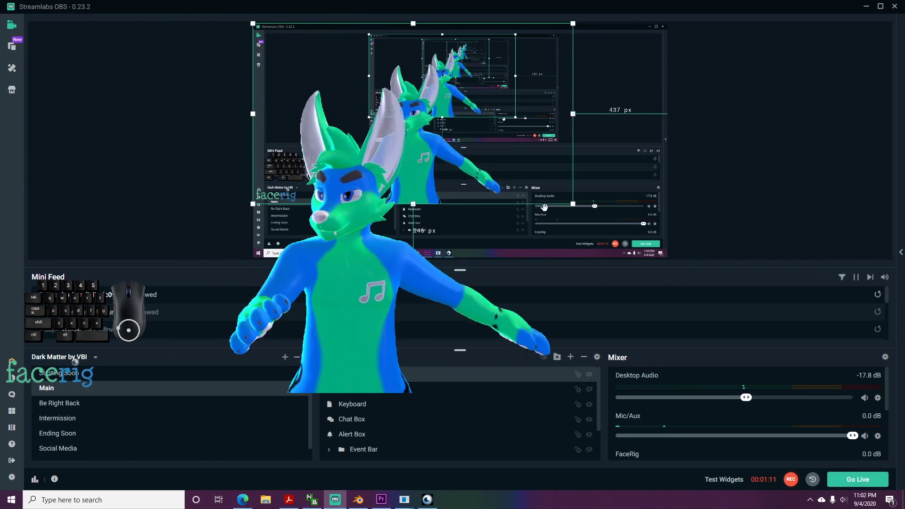